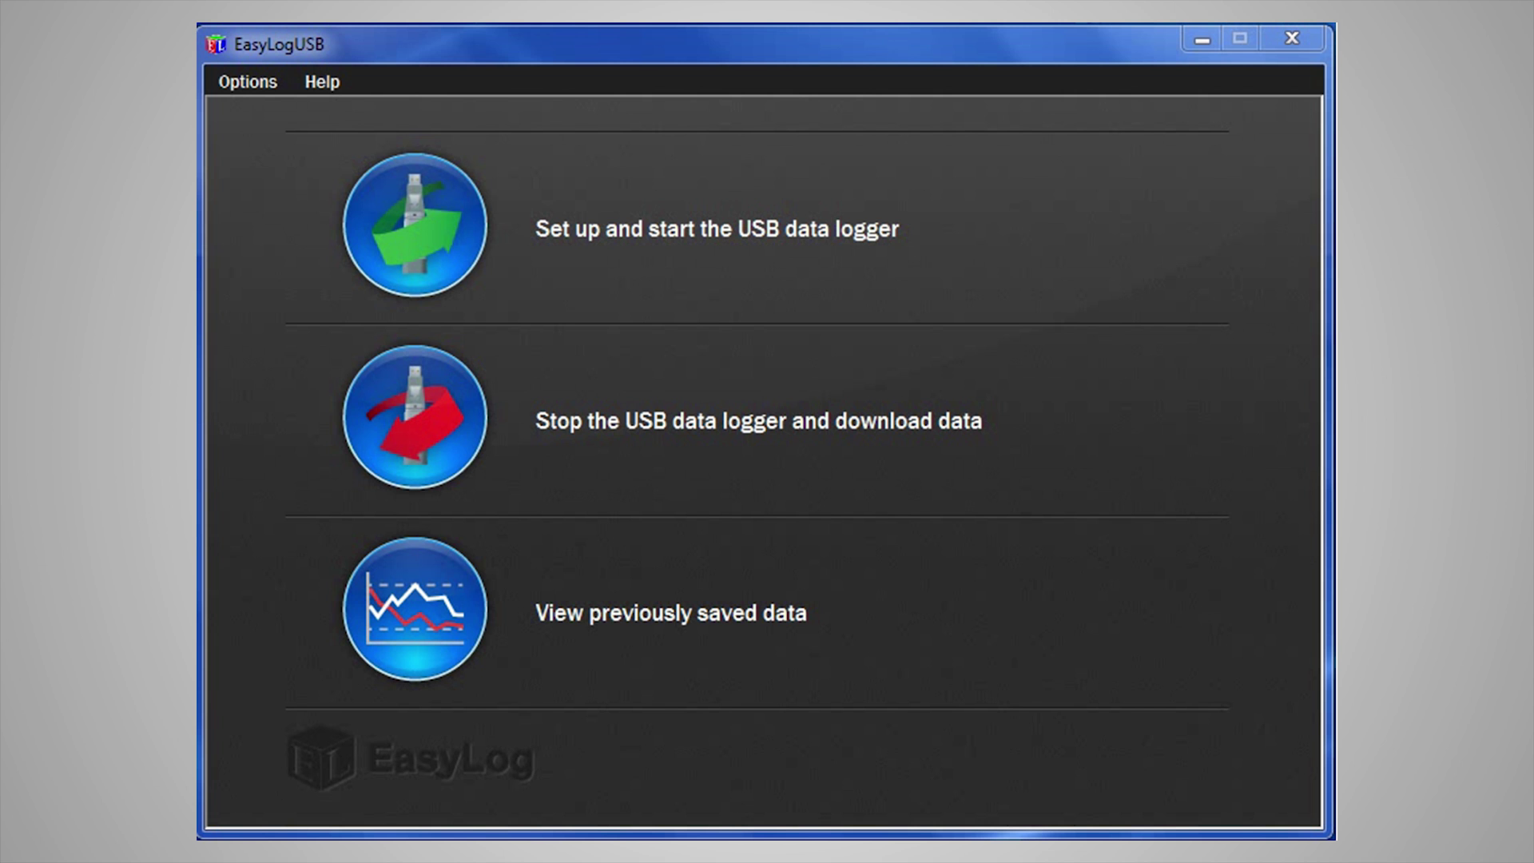
Stop the USB logger and save its 311 readings to Documents as 'EasyLog USB'
left_click(571, 423)
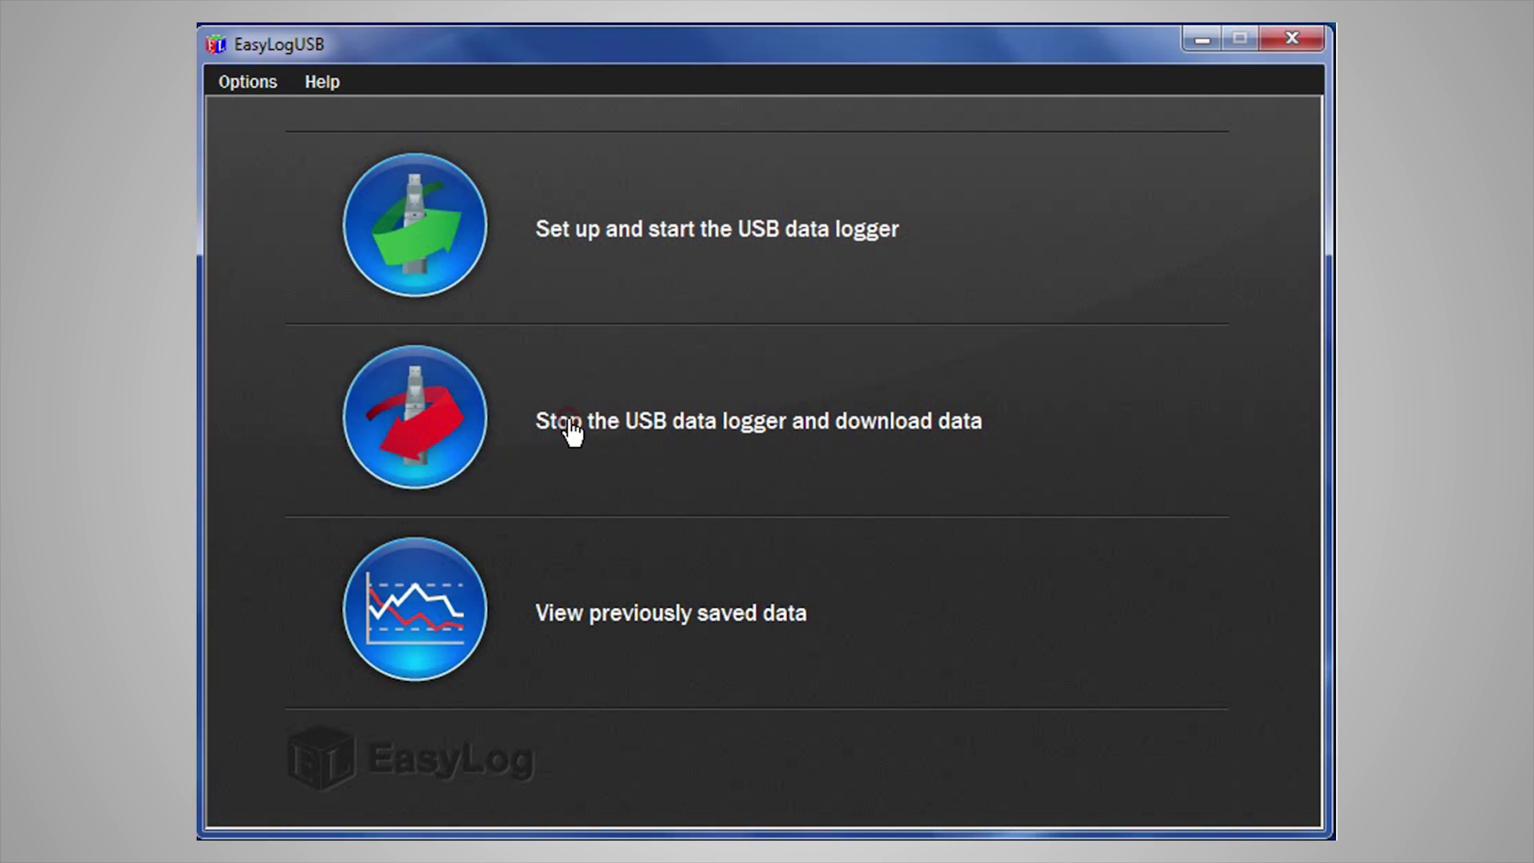
left_click(1168, 777)
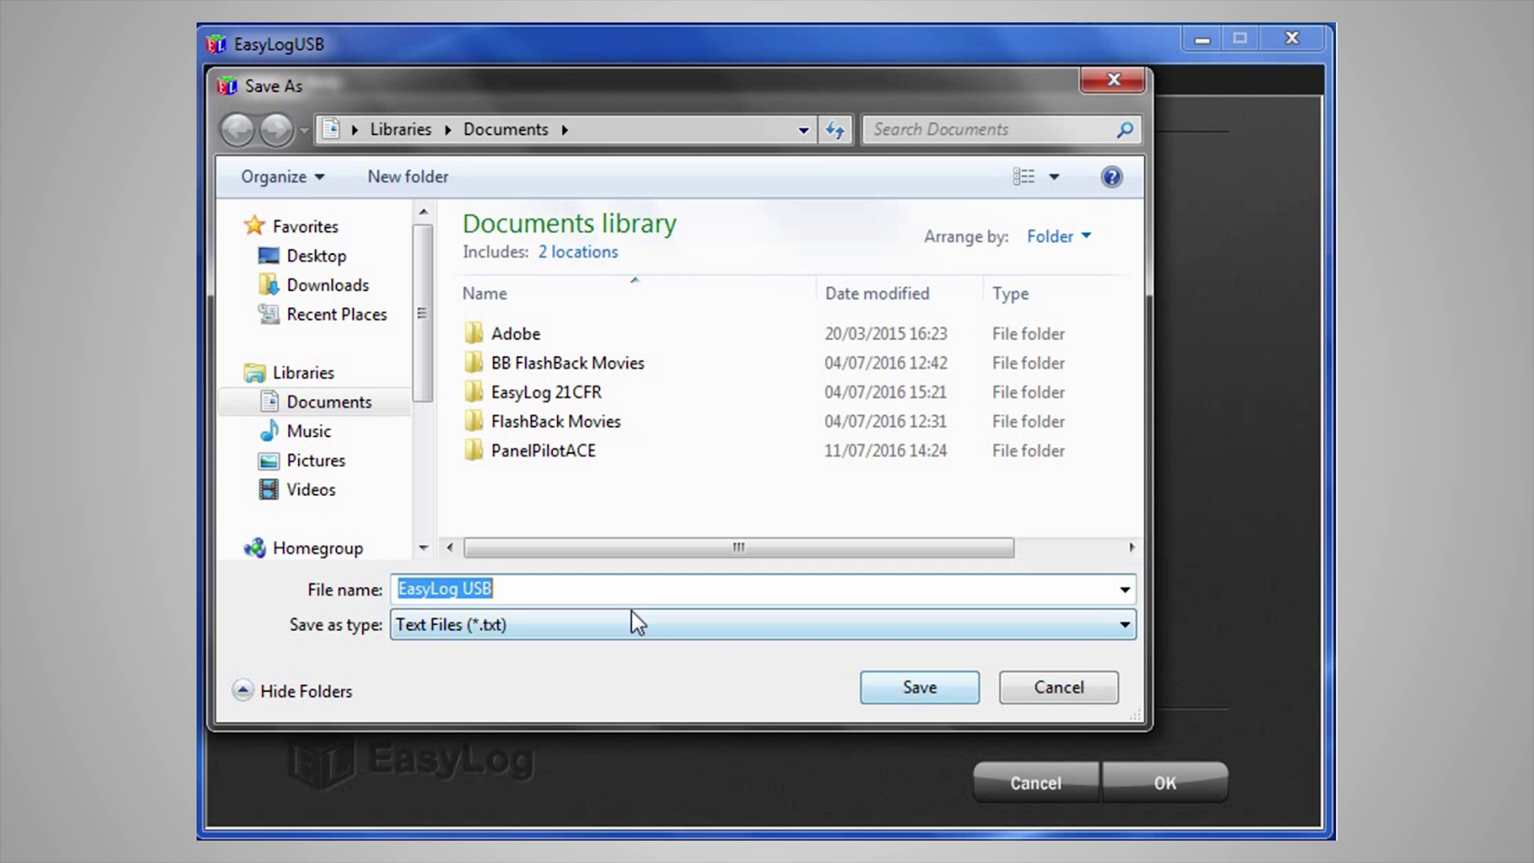
left_click(883, 688)
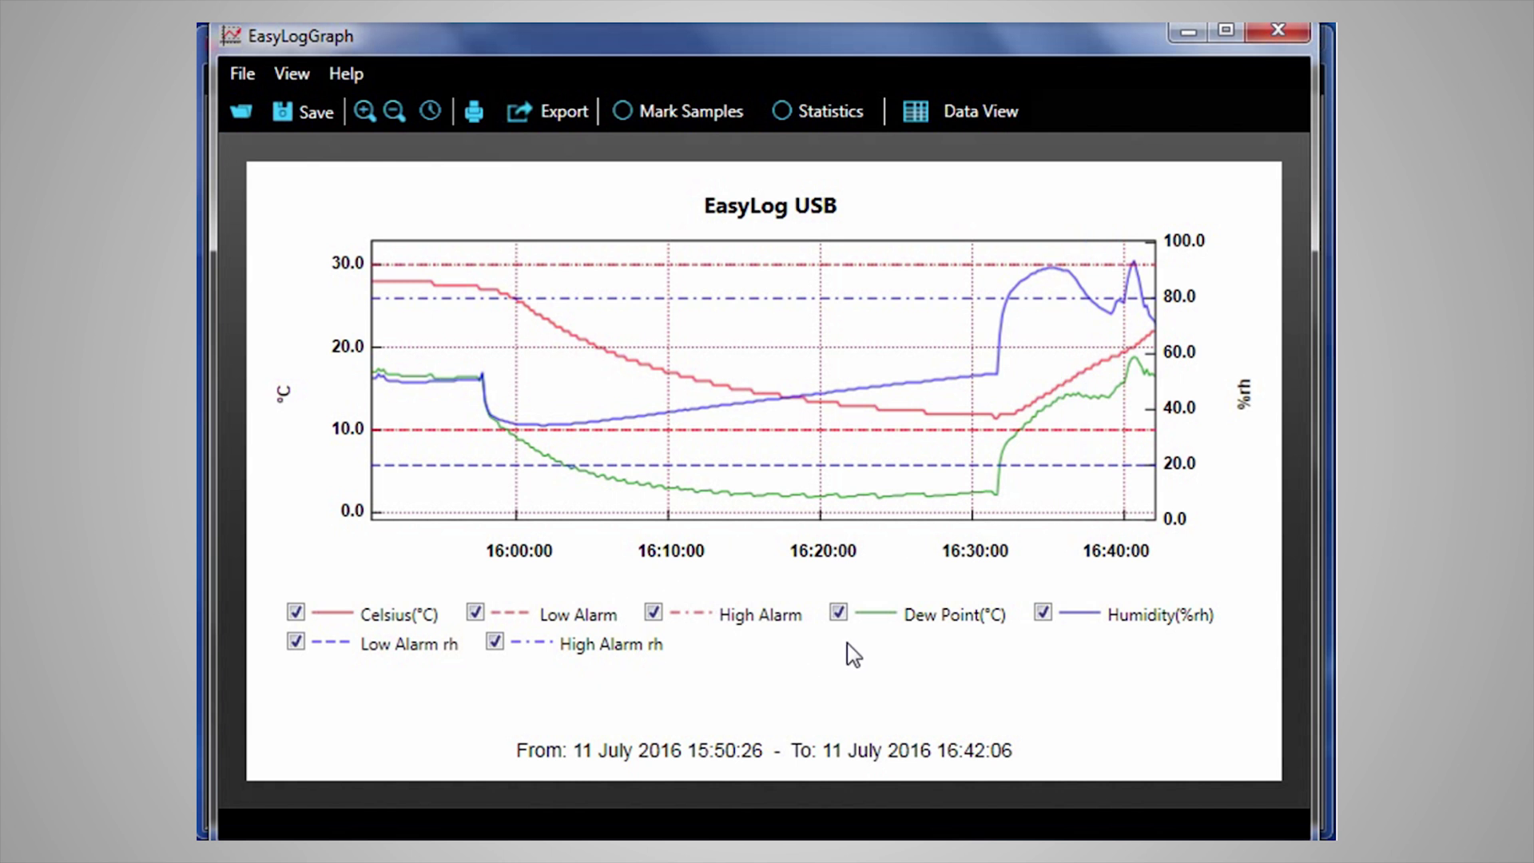
Hide the Dew Point, Humidity, Low Alarm rh and High Alarm rh lines from the graph
left_click(838, 612)
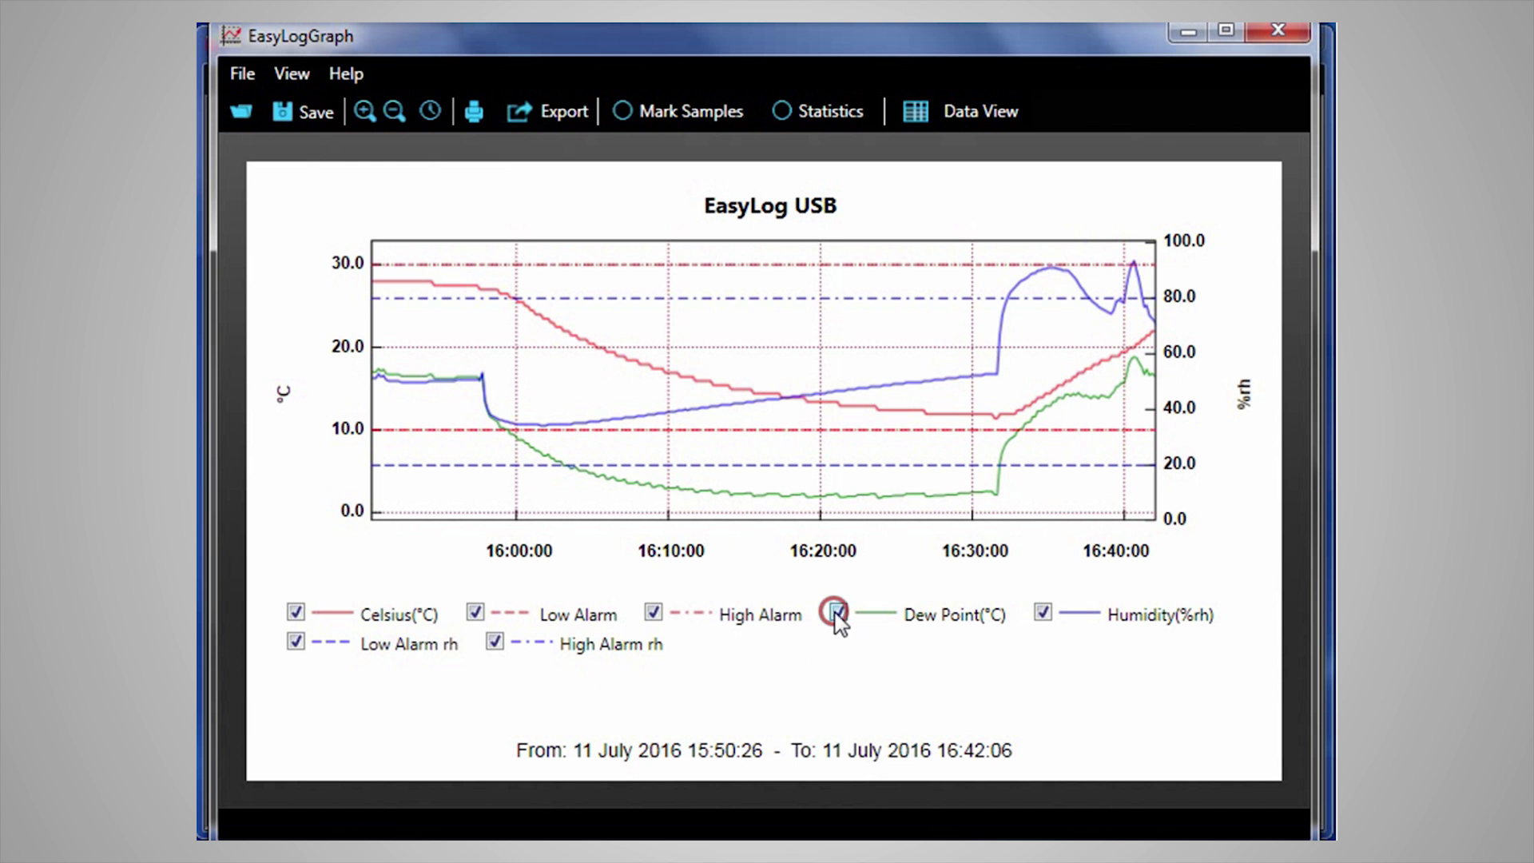
left_click(1042, 613)
left_click(296, 642)
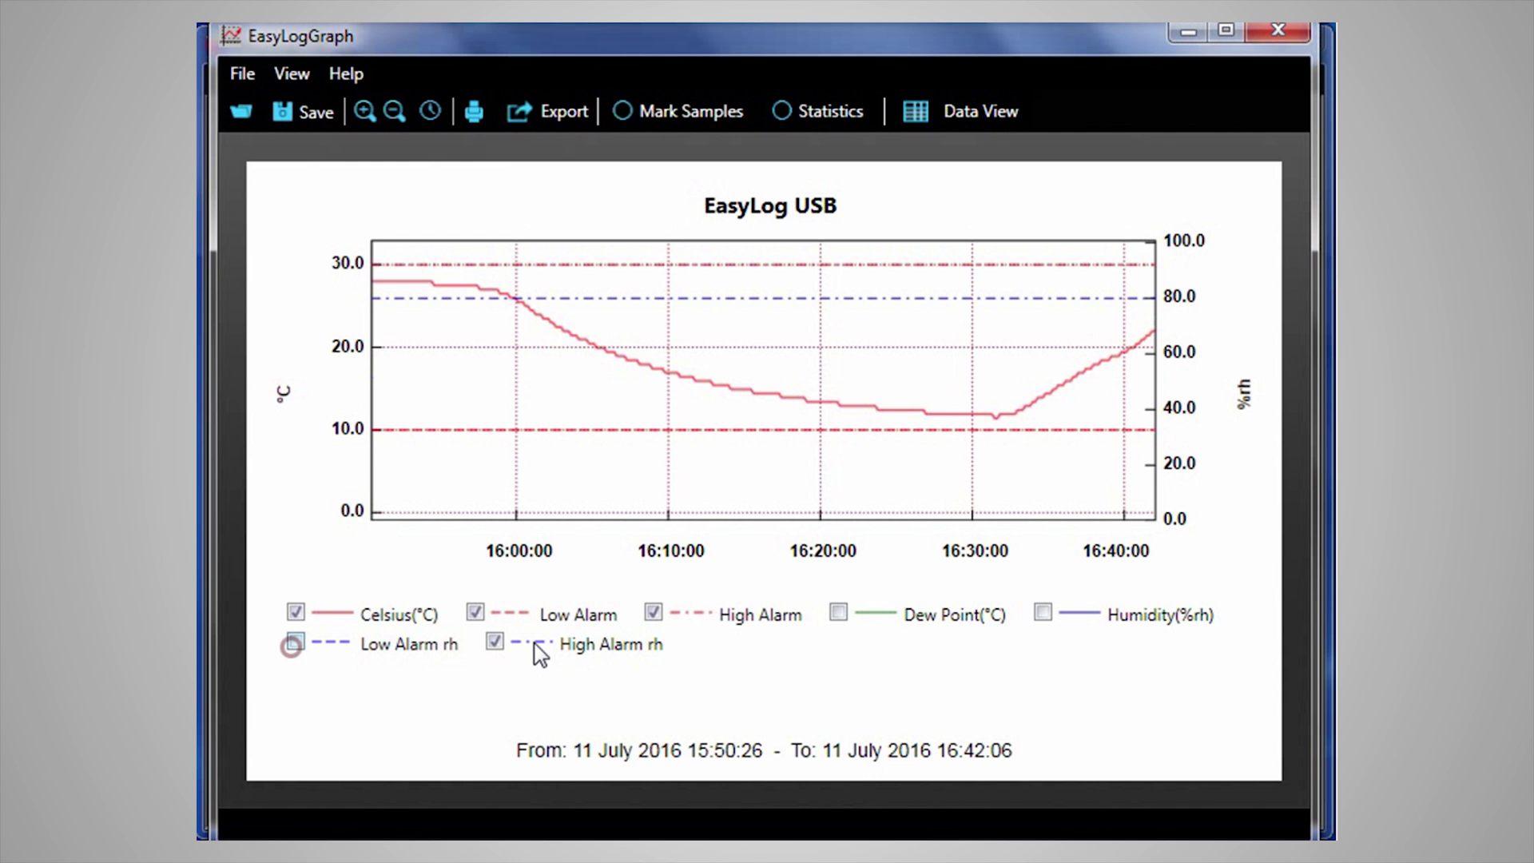
left_click(496, 641)
left_click(244, 111)
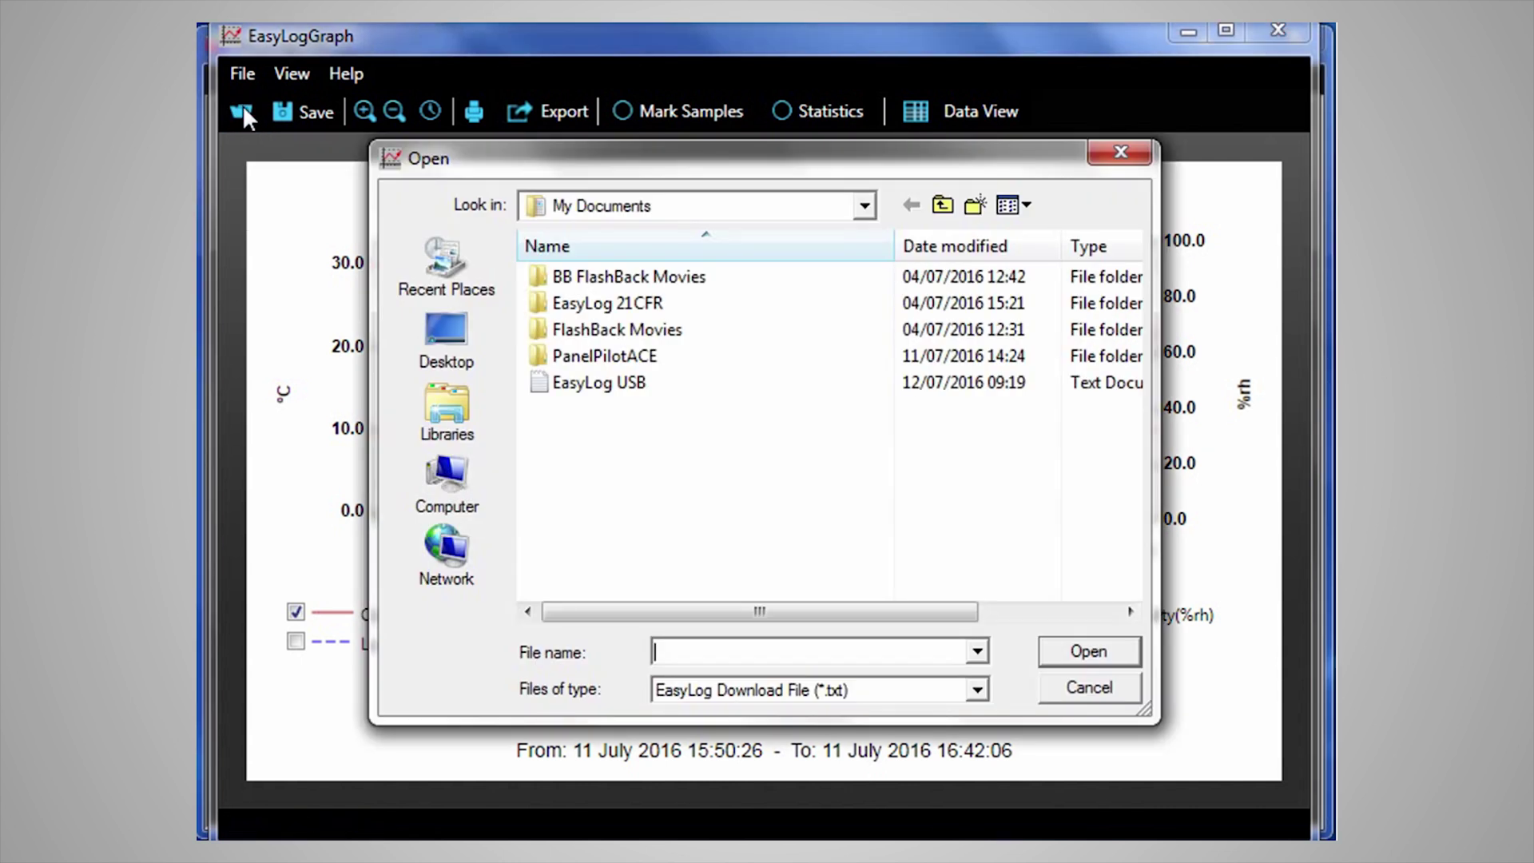
left_click(1089, 697)
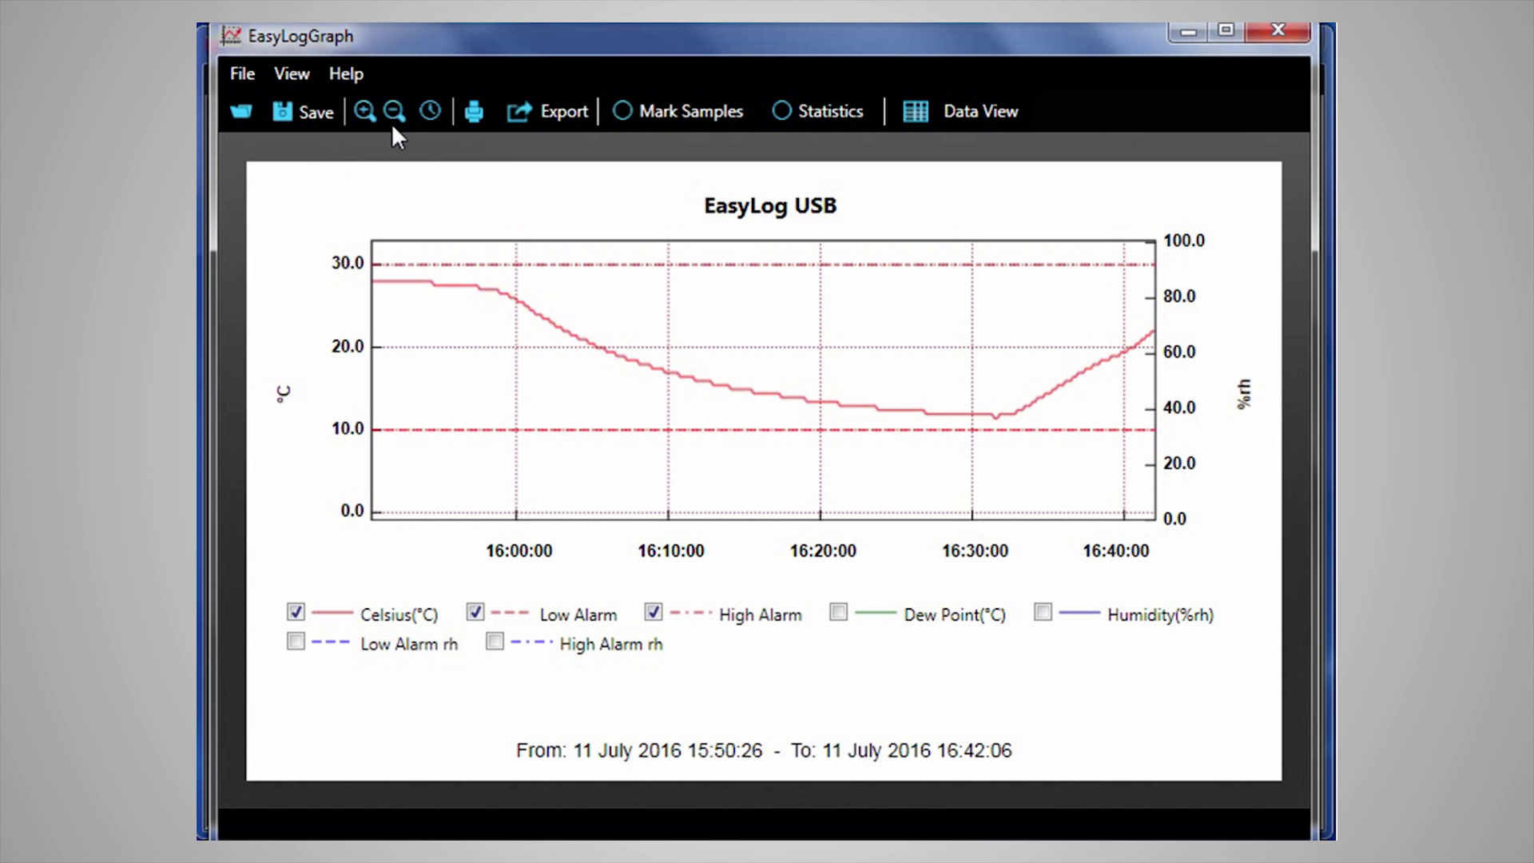
Zoom the temperature graph into the readings around 15:56 to 16:00
left_click(430, 98)
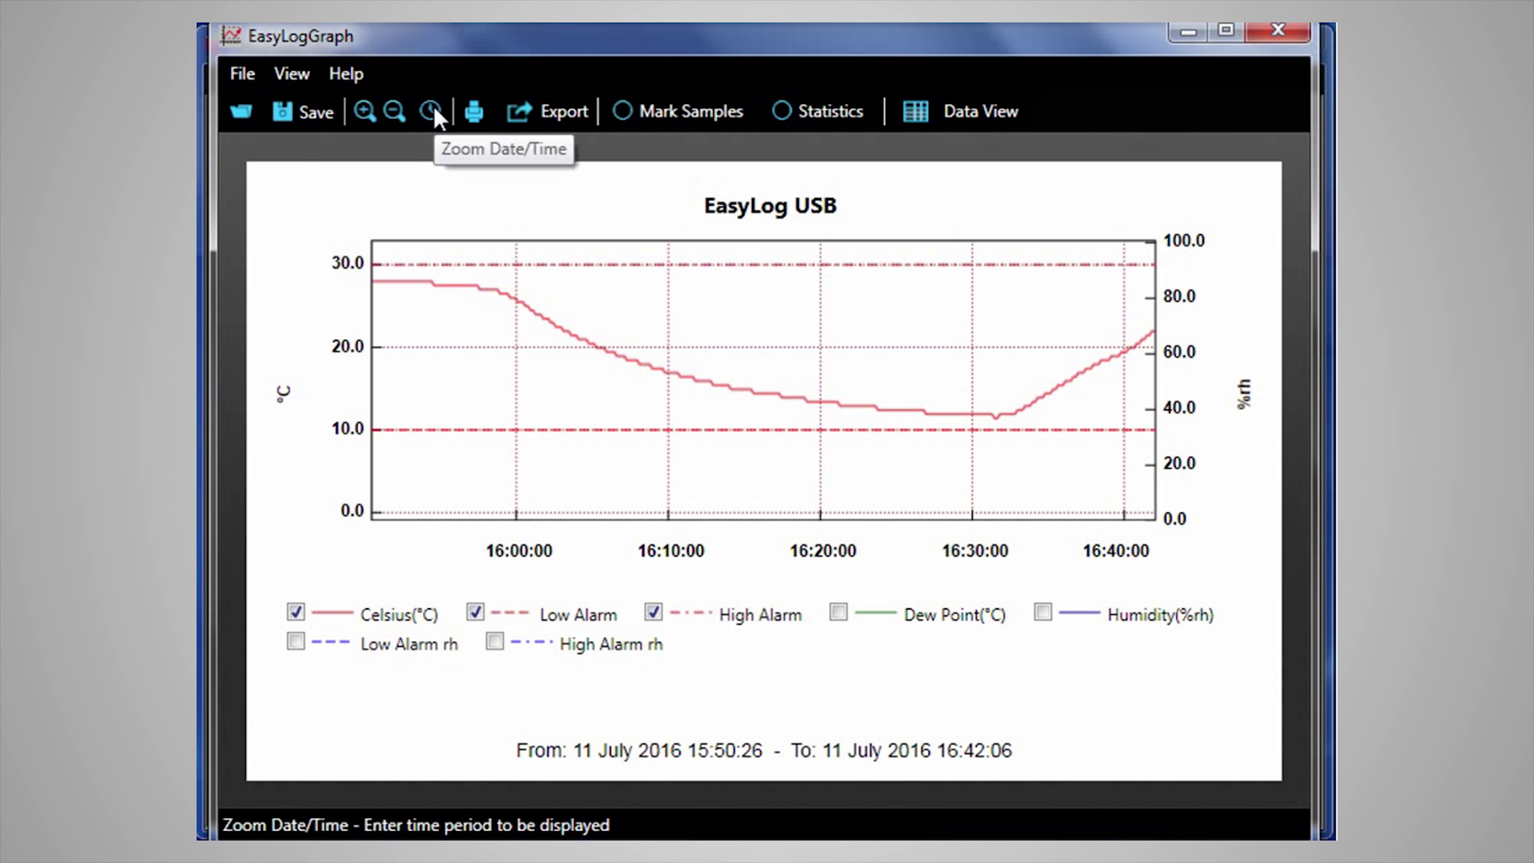
left_click(433, 110)
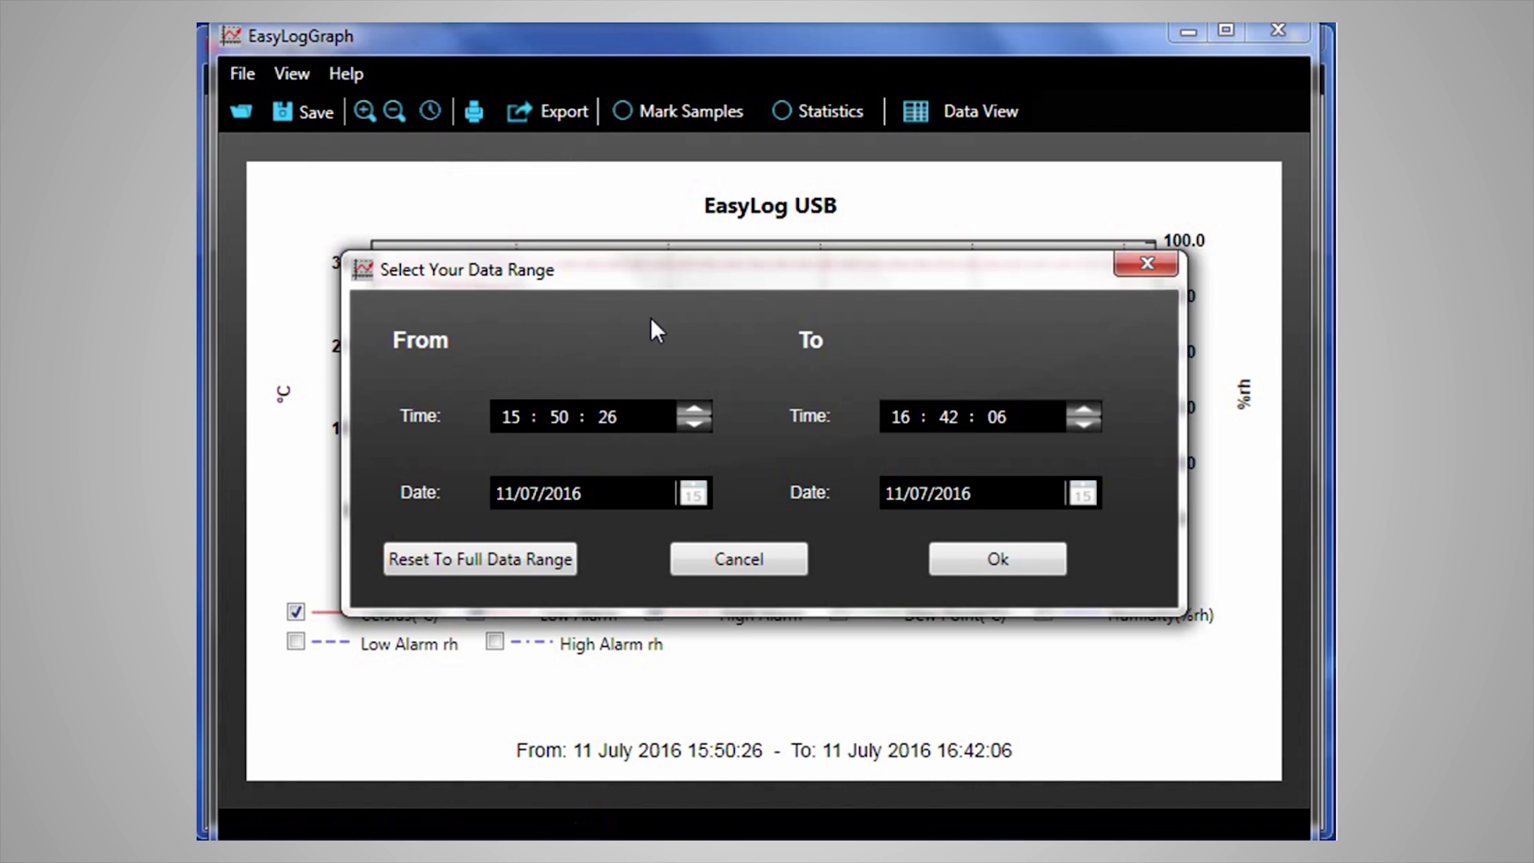
left_click(1157, 258)
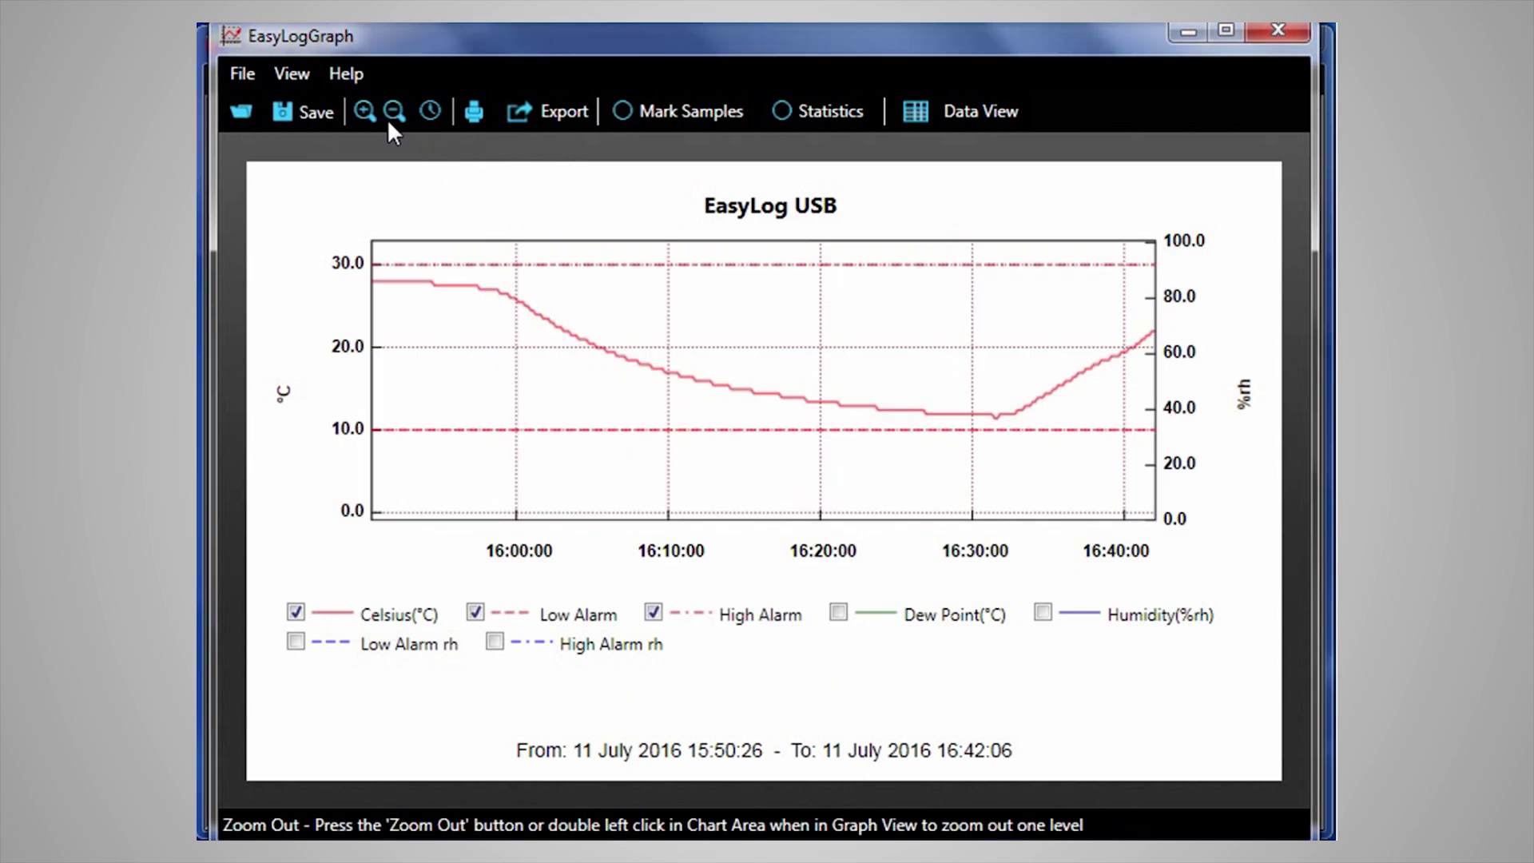
left_click(365, 116)
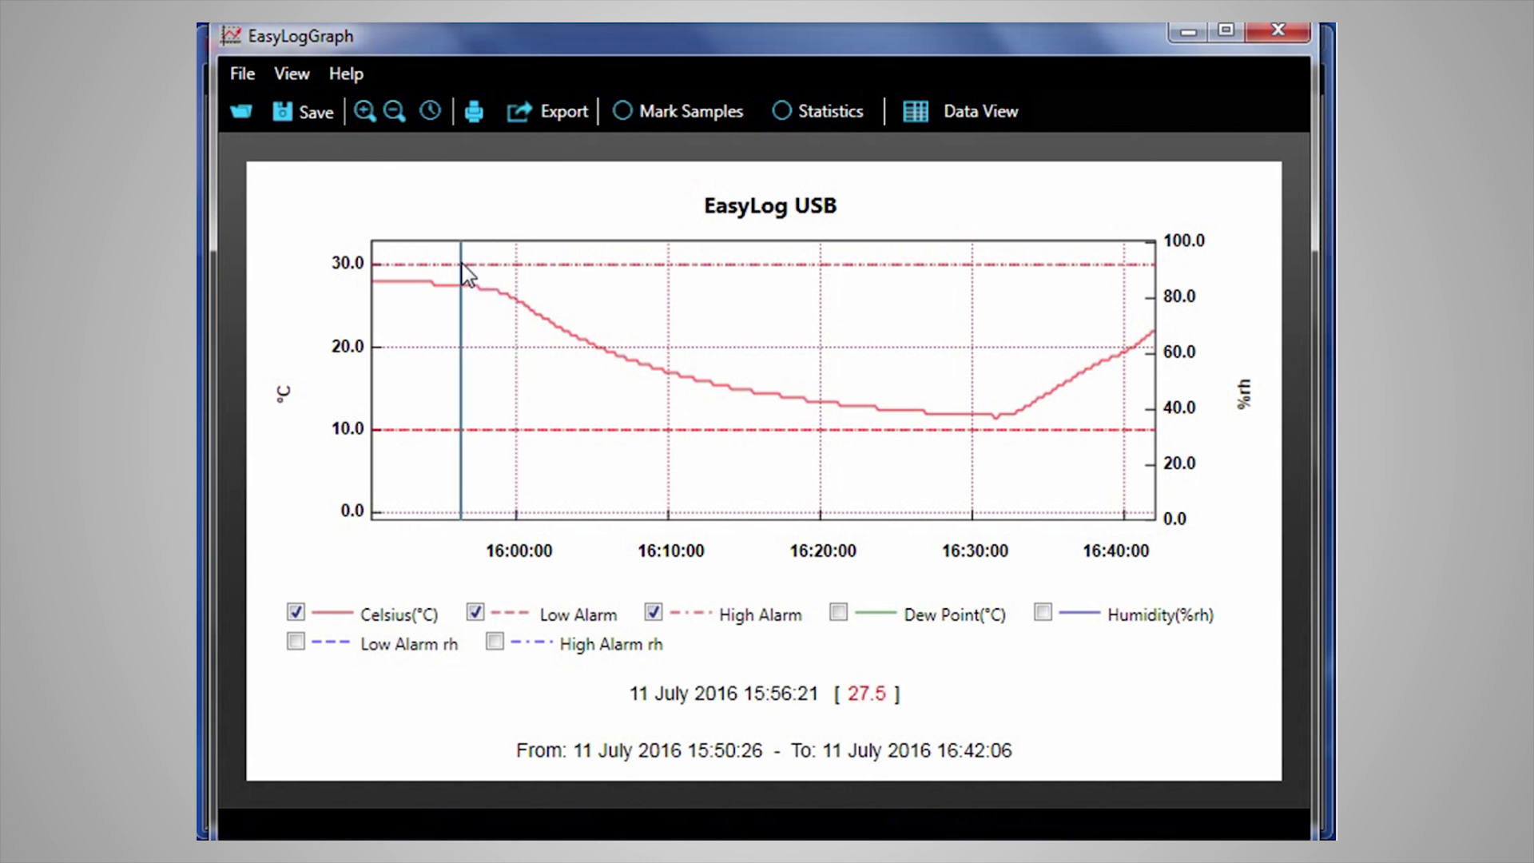
left_click_drag(461, 262, 530, 333)
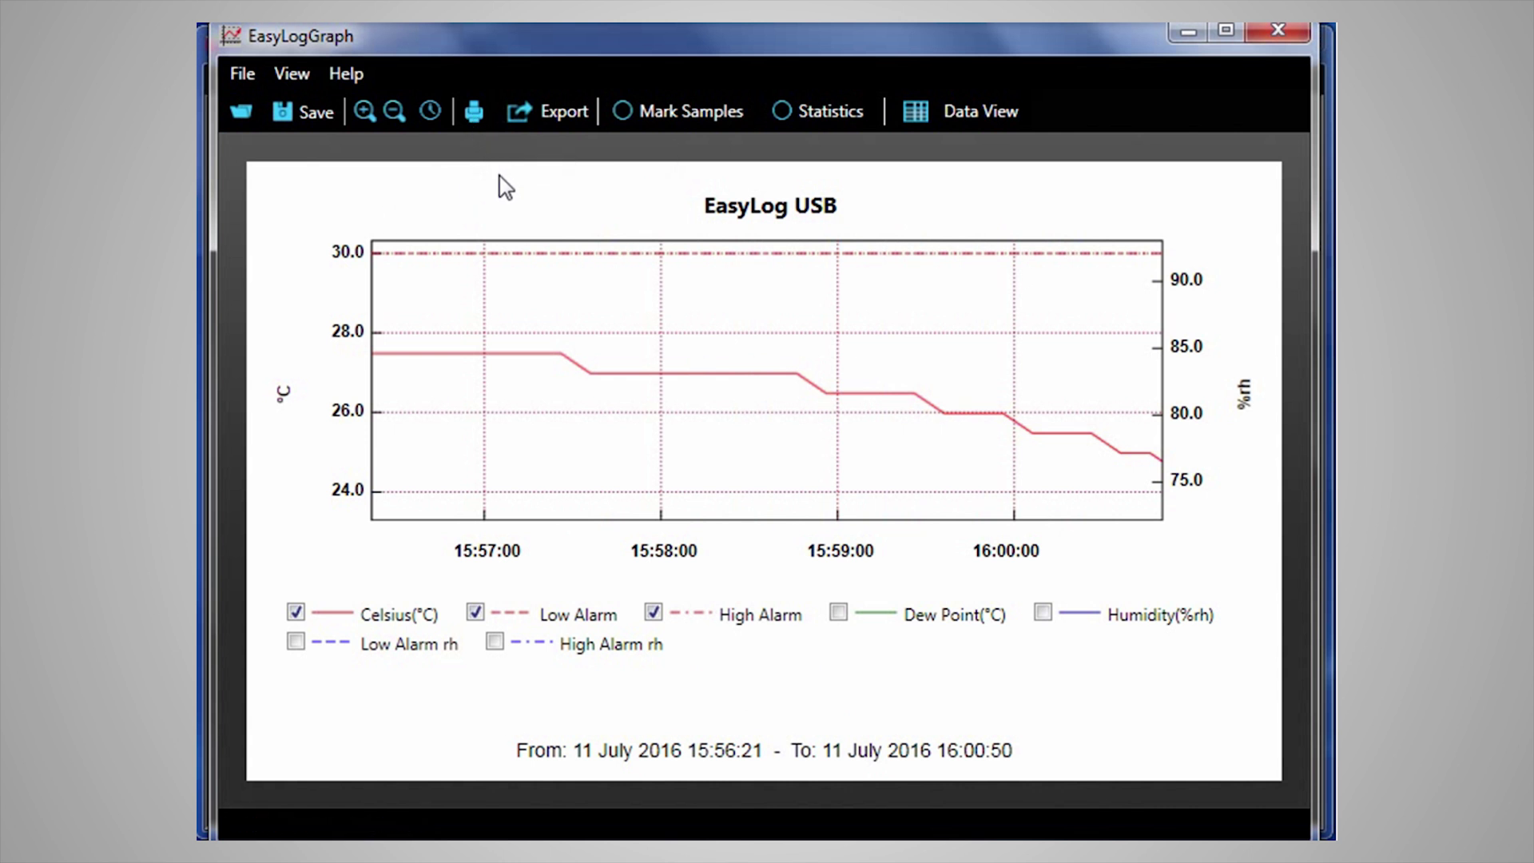
Export a summary report covering the full data, retrying after cancelling the first prompt
left_click(535, 114)
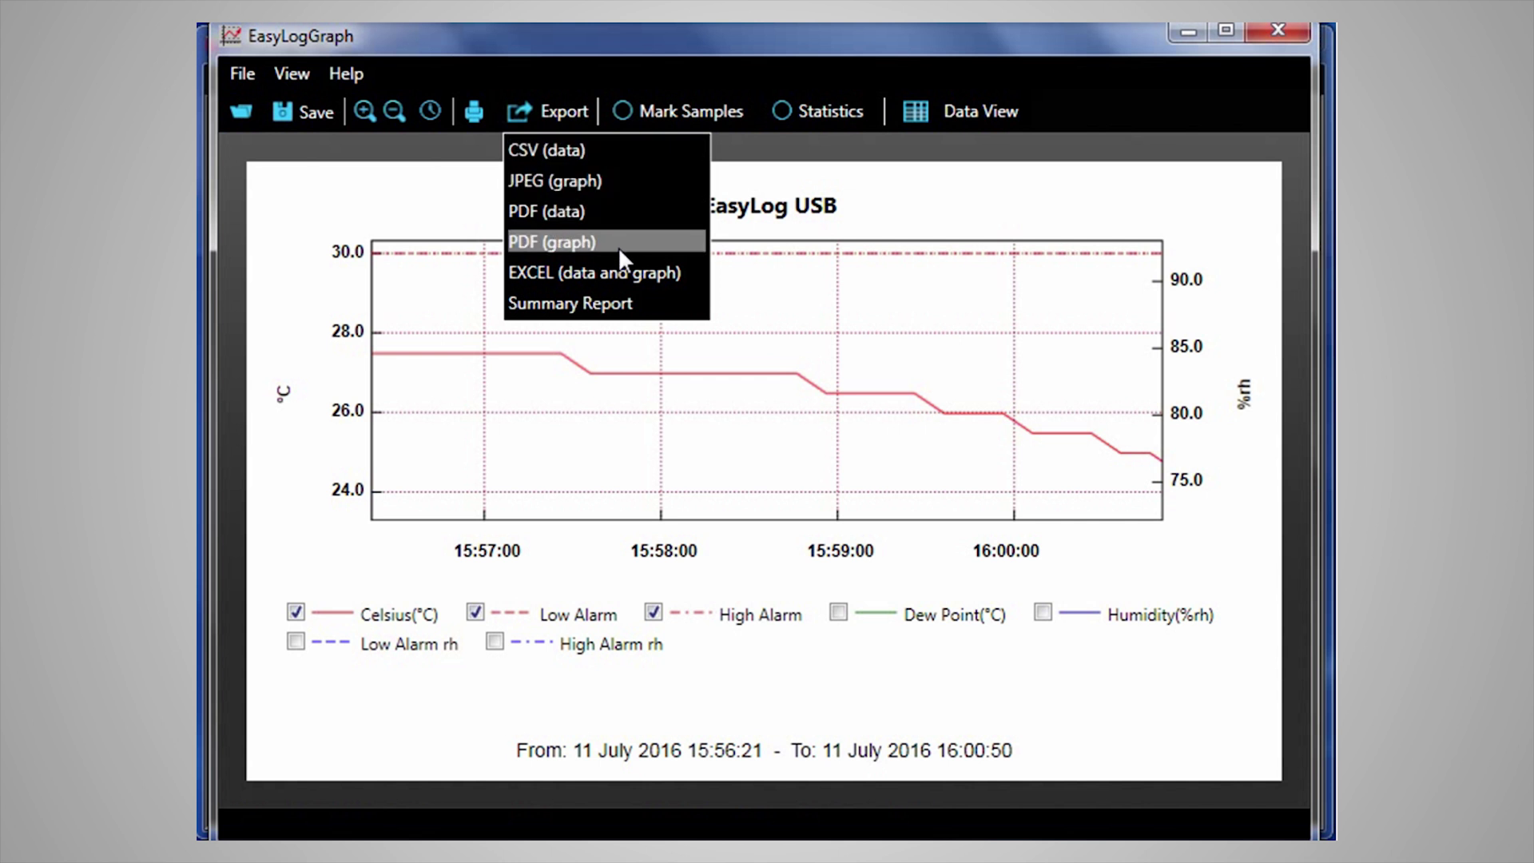
left_click(638, 310)
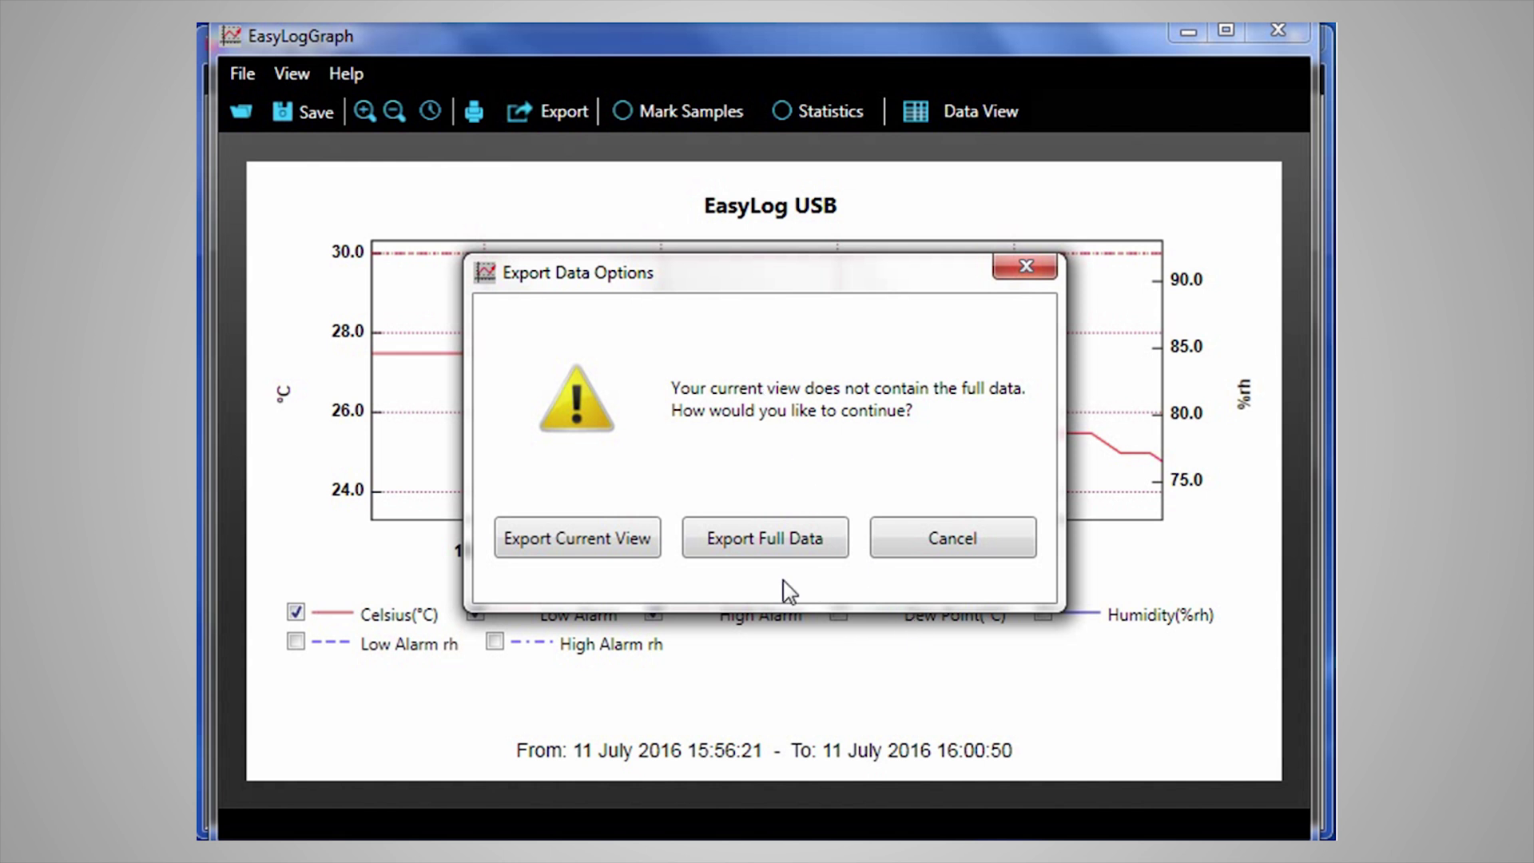
left_click(950, 539)
left_click(539, 118)
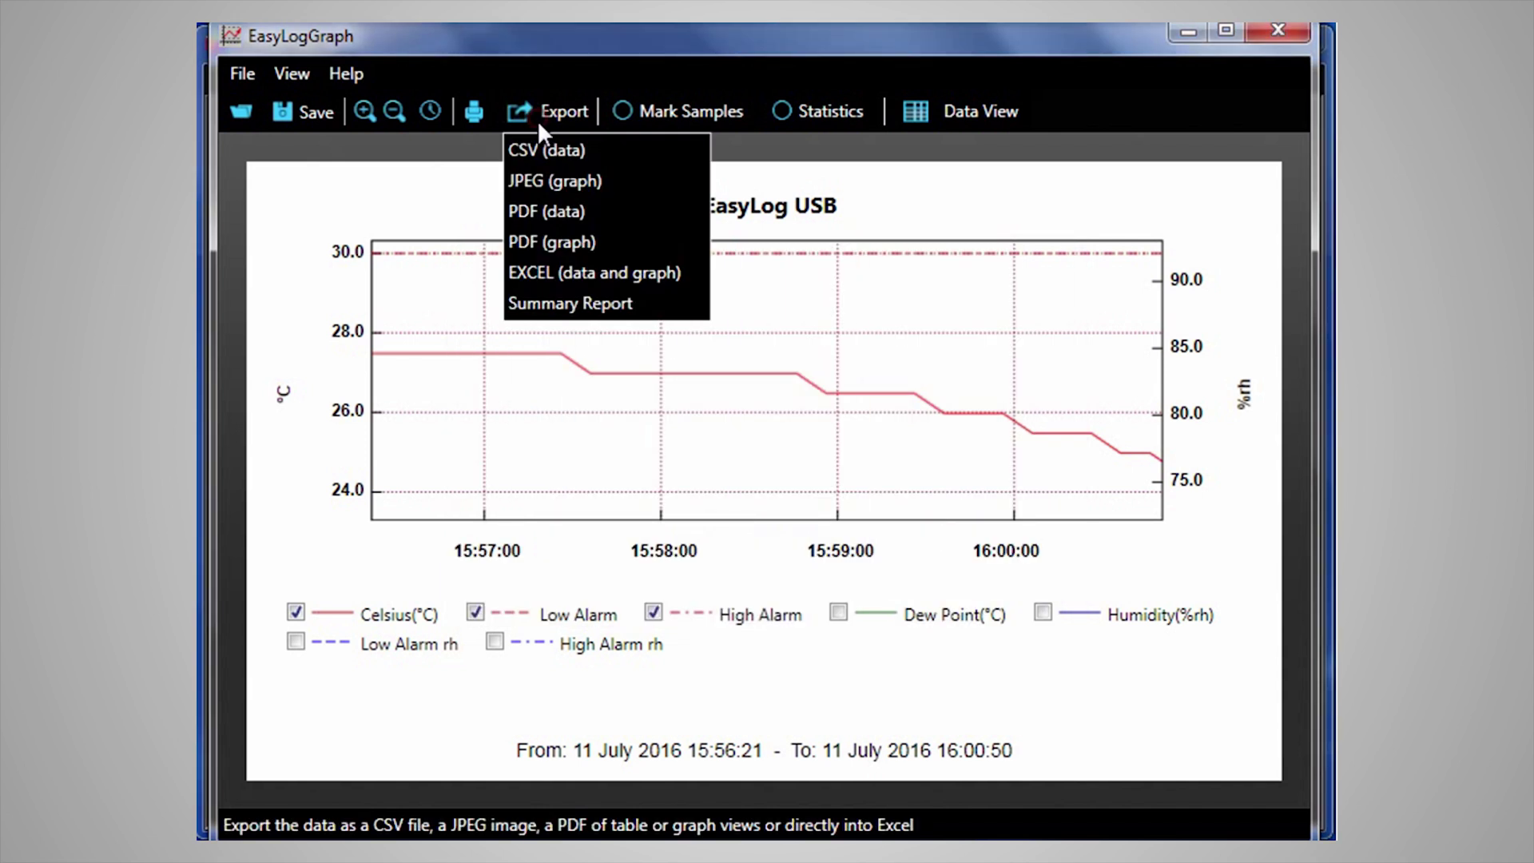
left_click(577, 305)
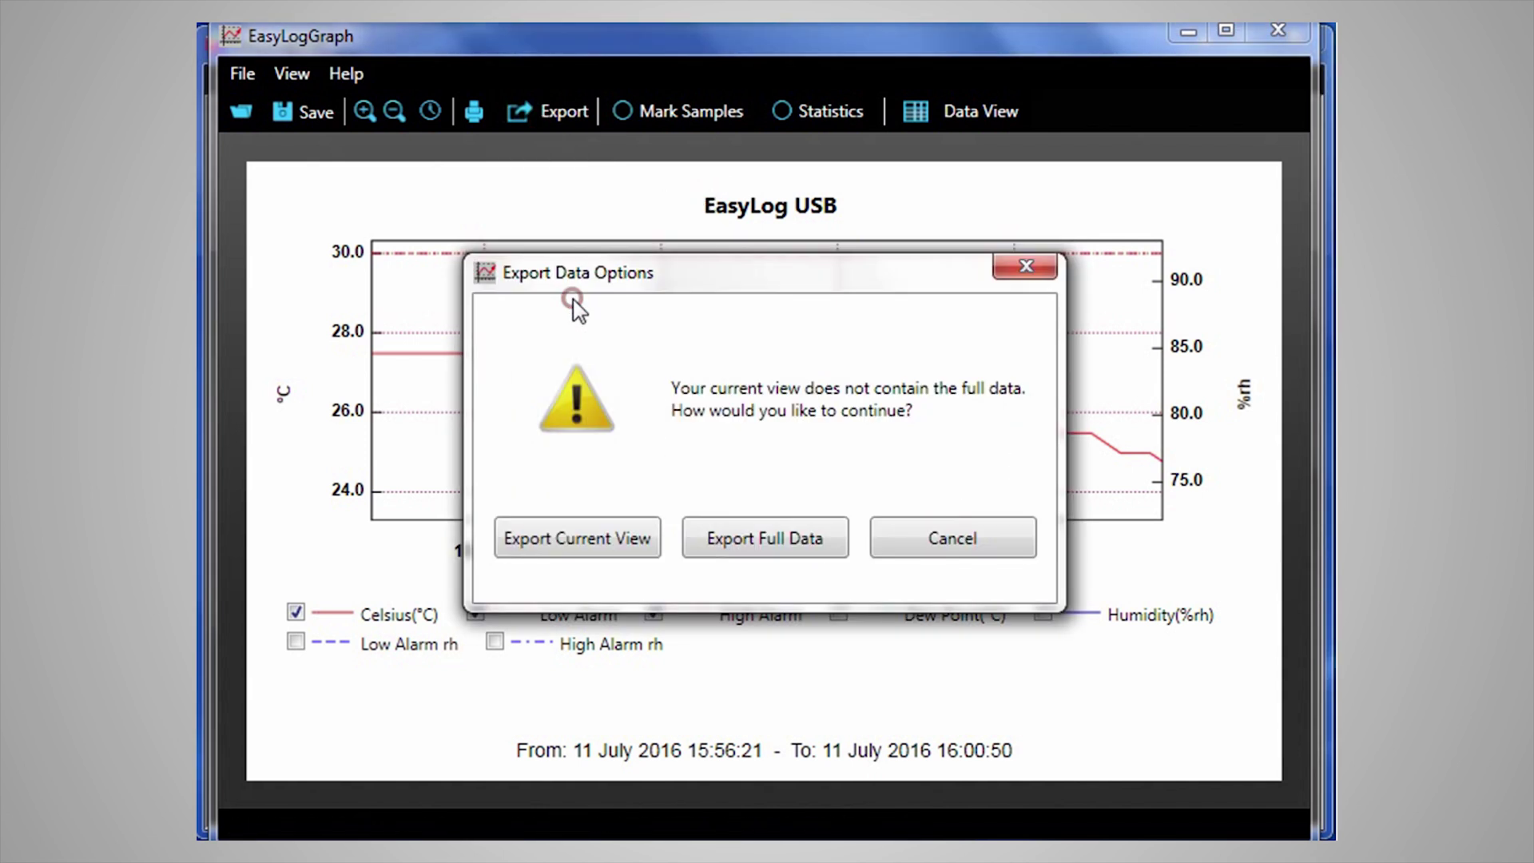
left_click(755, 538)
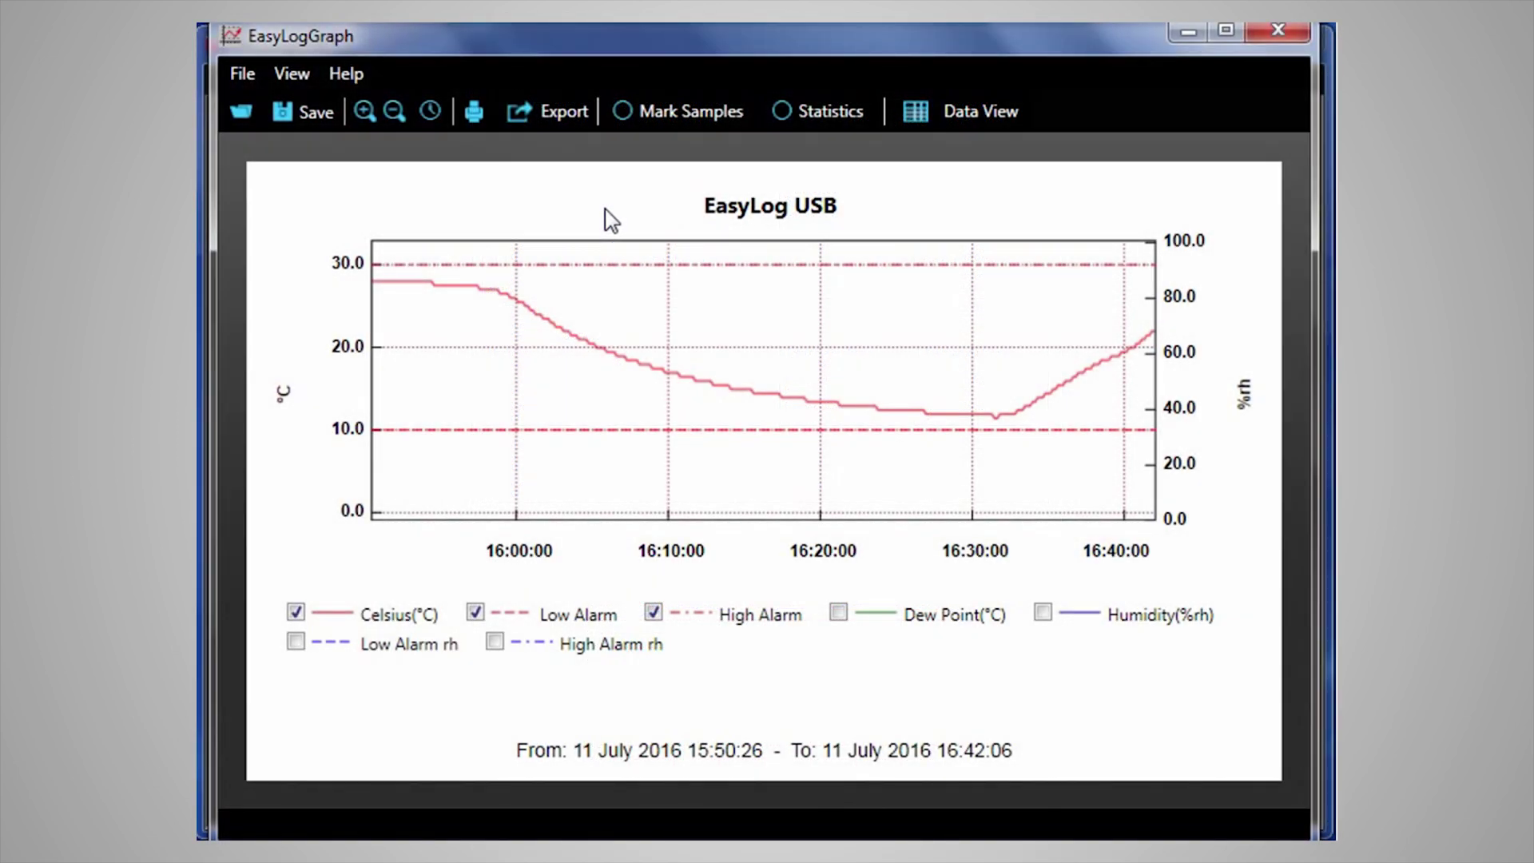
Mark the temperature samples and show Full Session statistics for Celsius, dew point and humidity
left_click(651, 108)
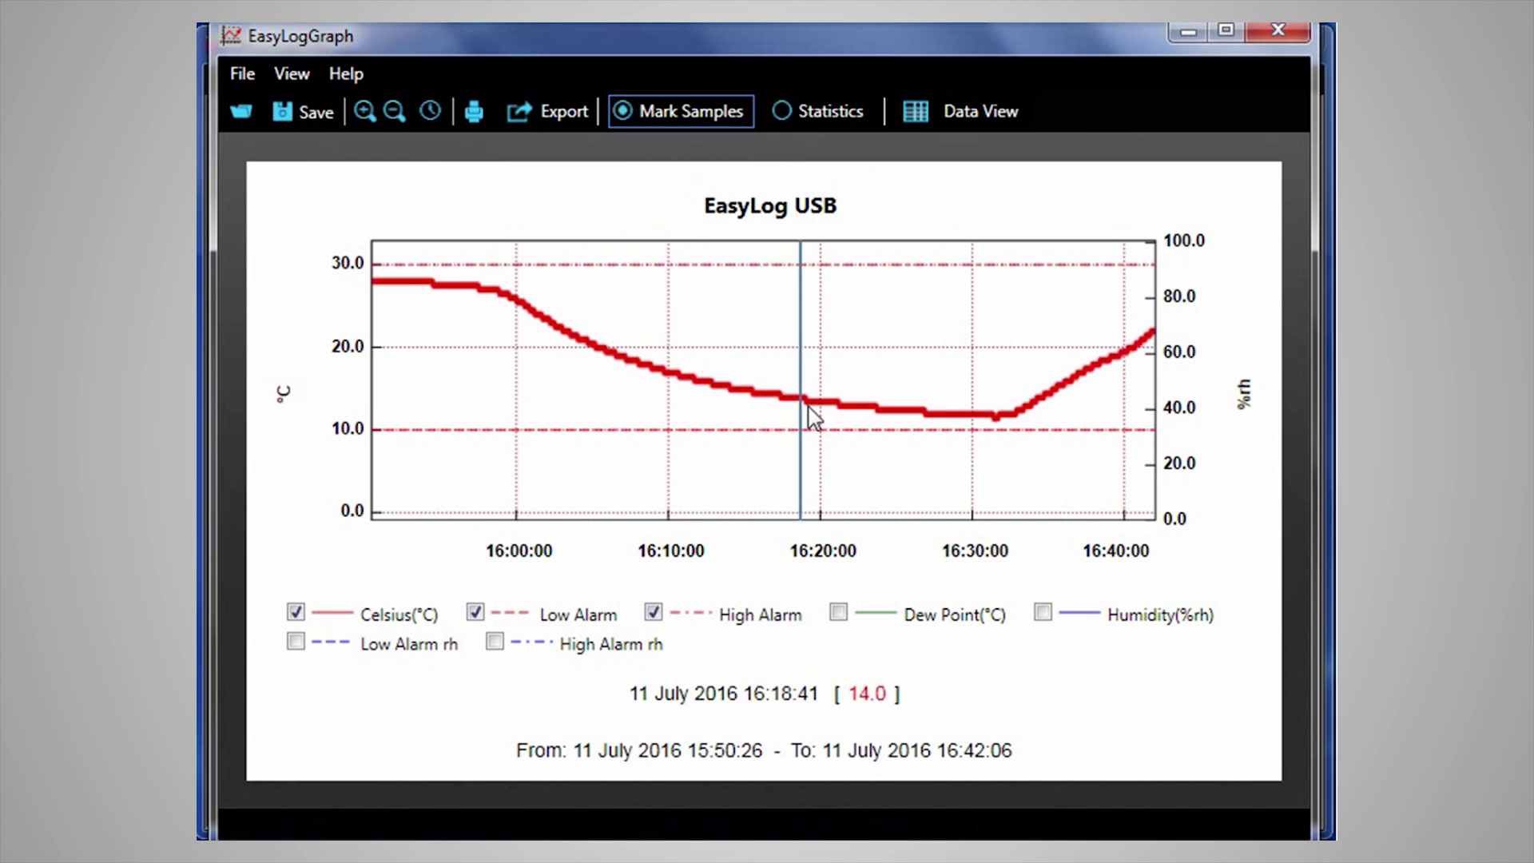
left_click(815, 110)
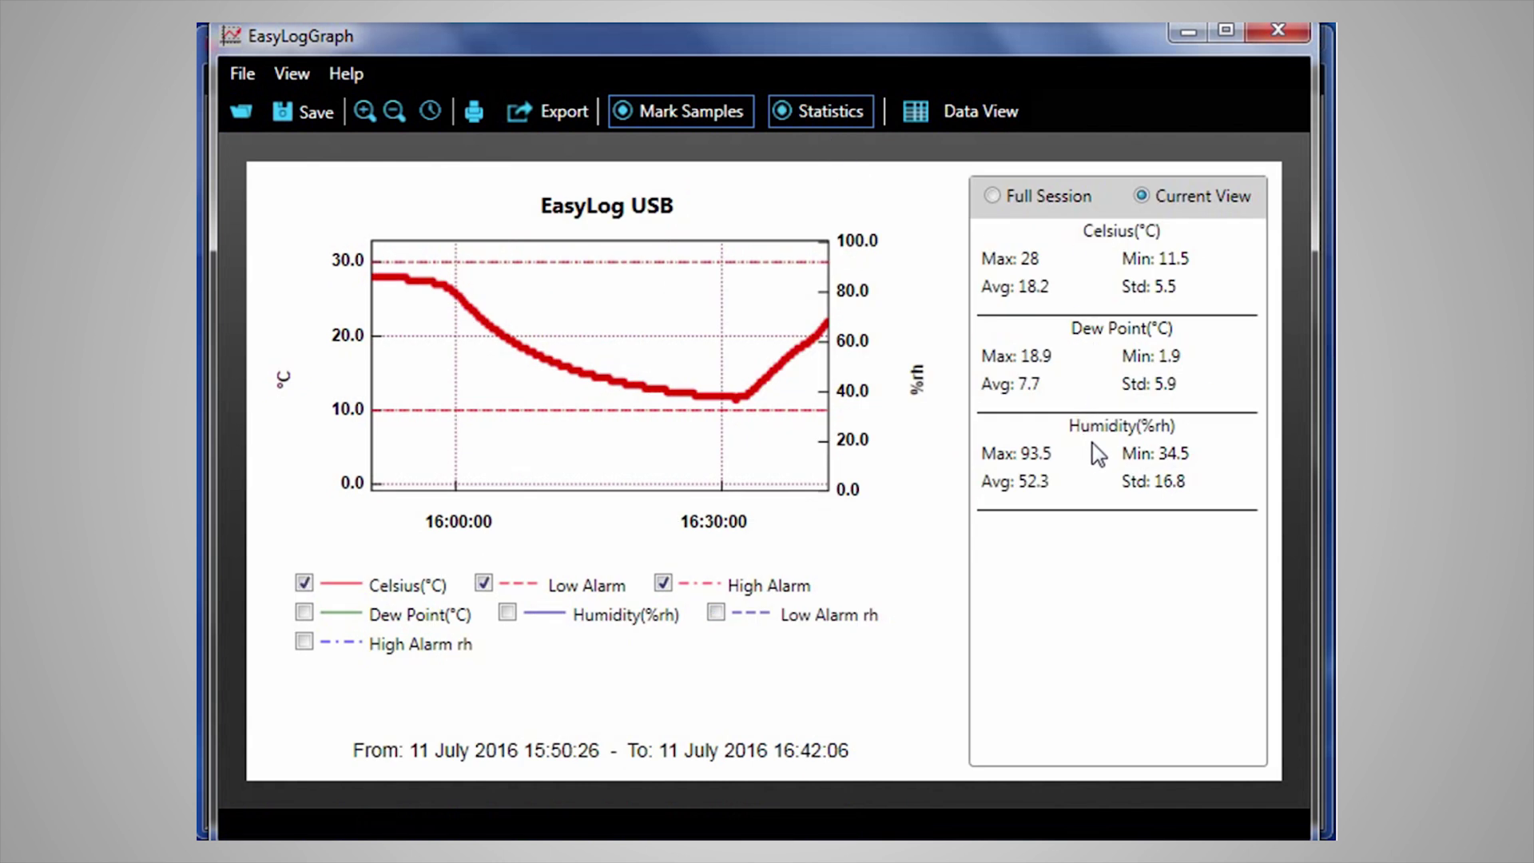
left_click(990, 197)
Switch to the readings table and filter it to alarm readings only
left_click(948, 108)
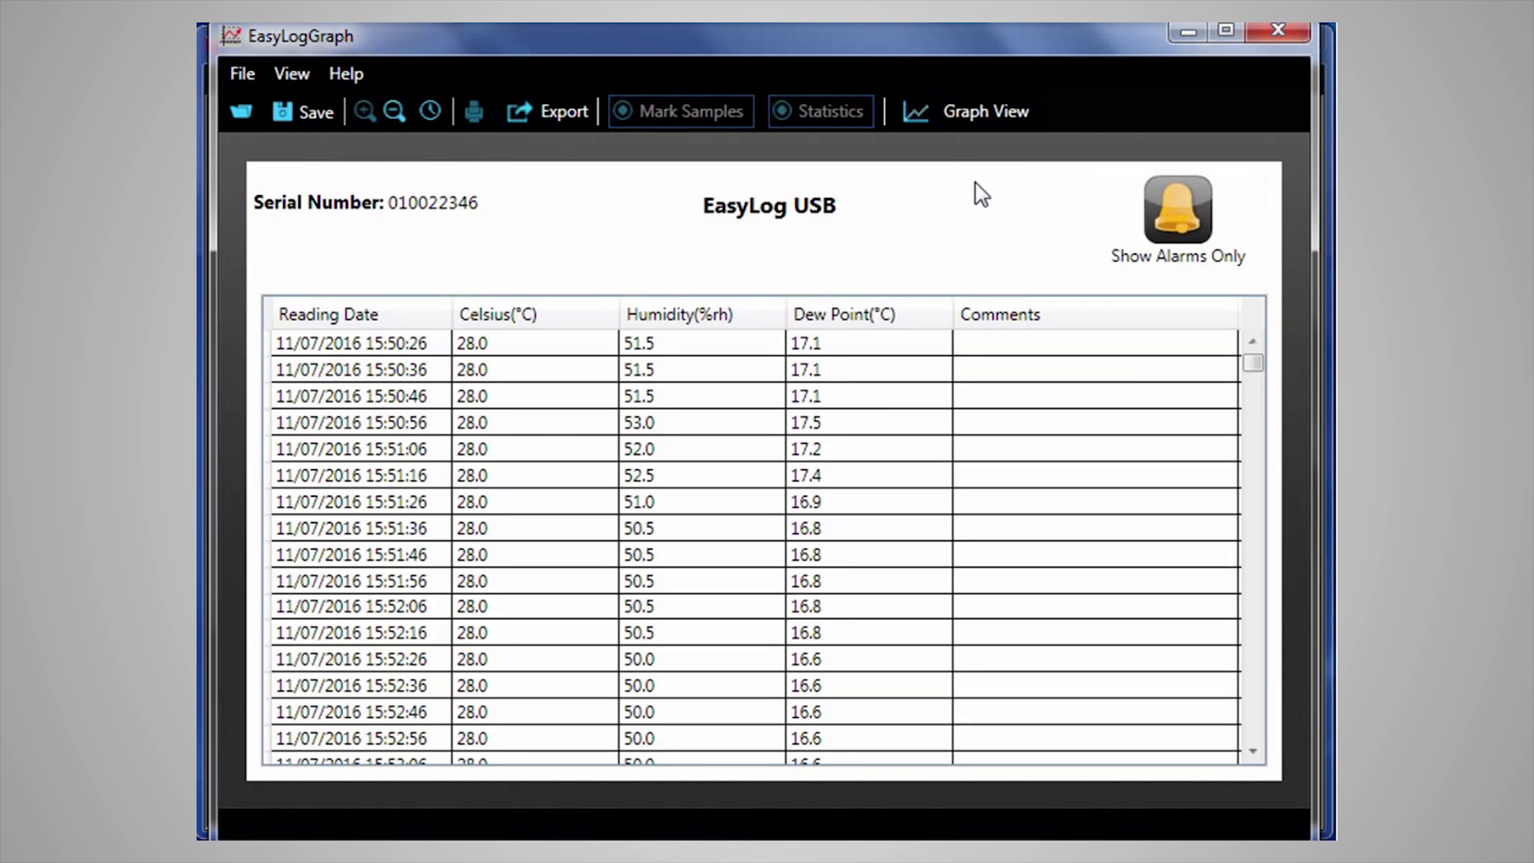
left_click_drag(1252, 361, 1246, 336)
left_click(1128, 342)
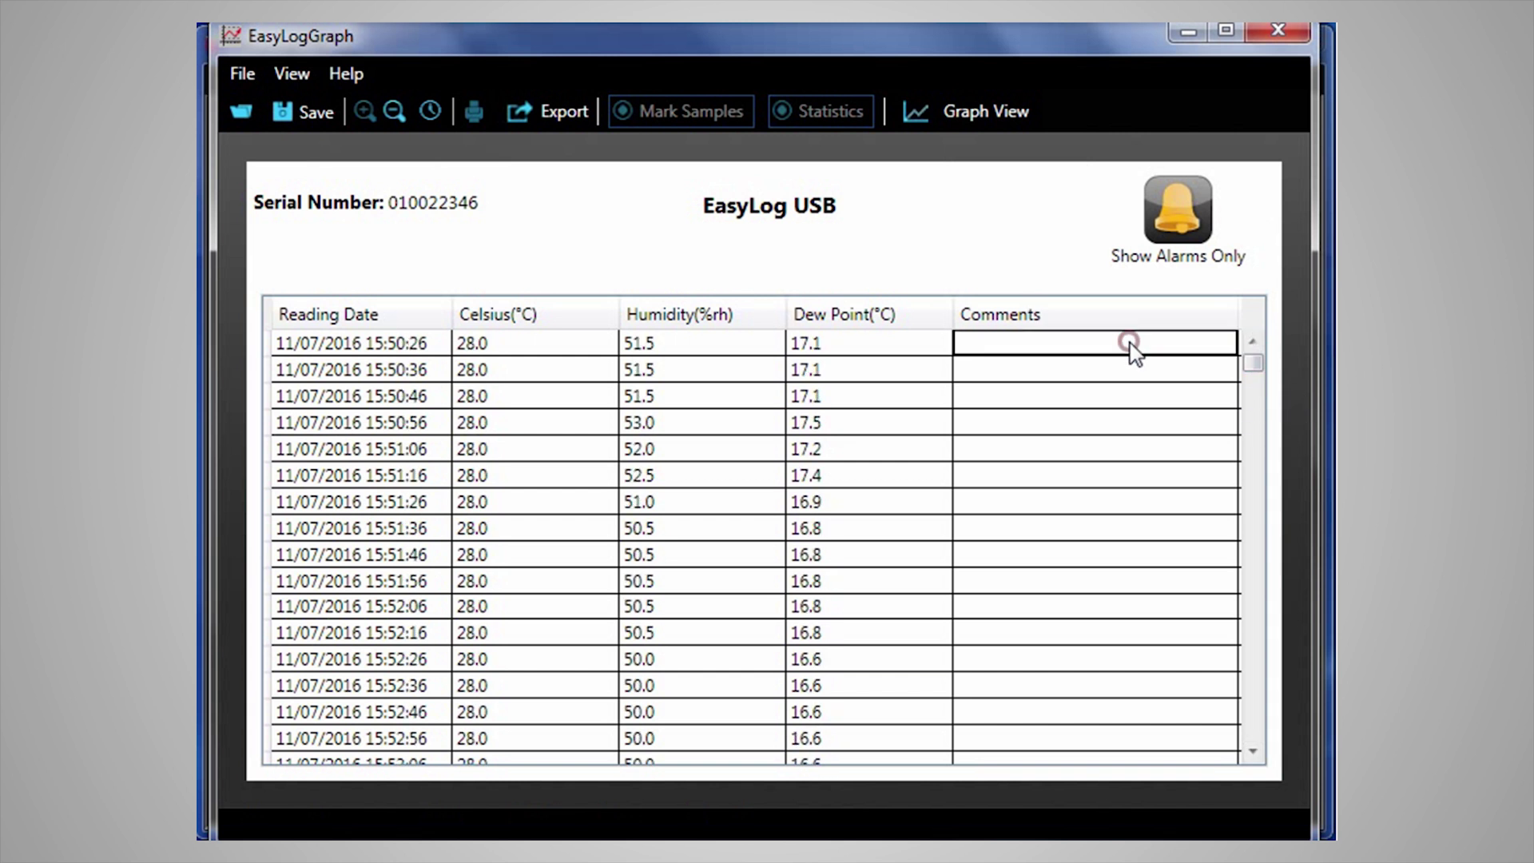
left_click(1153, 213)
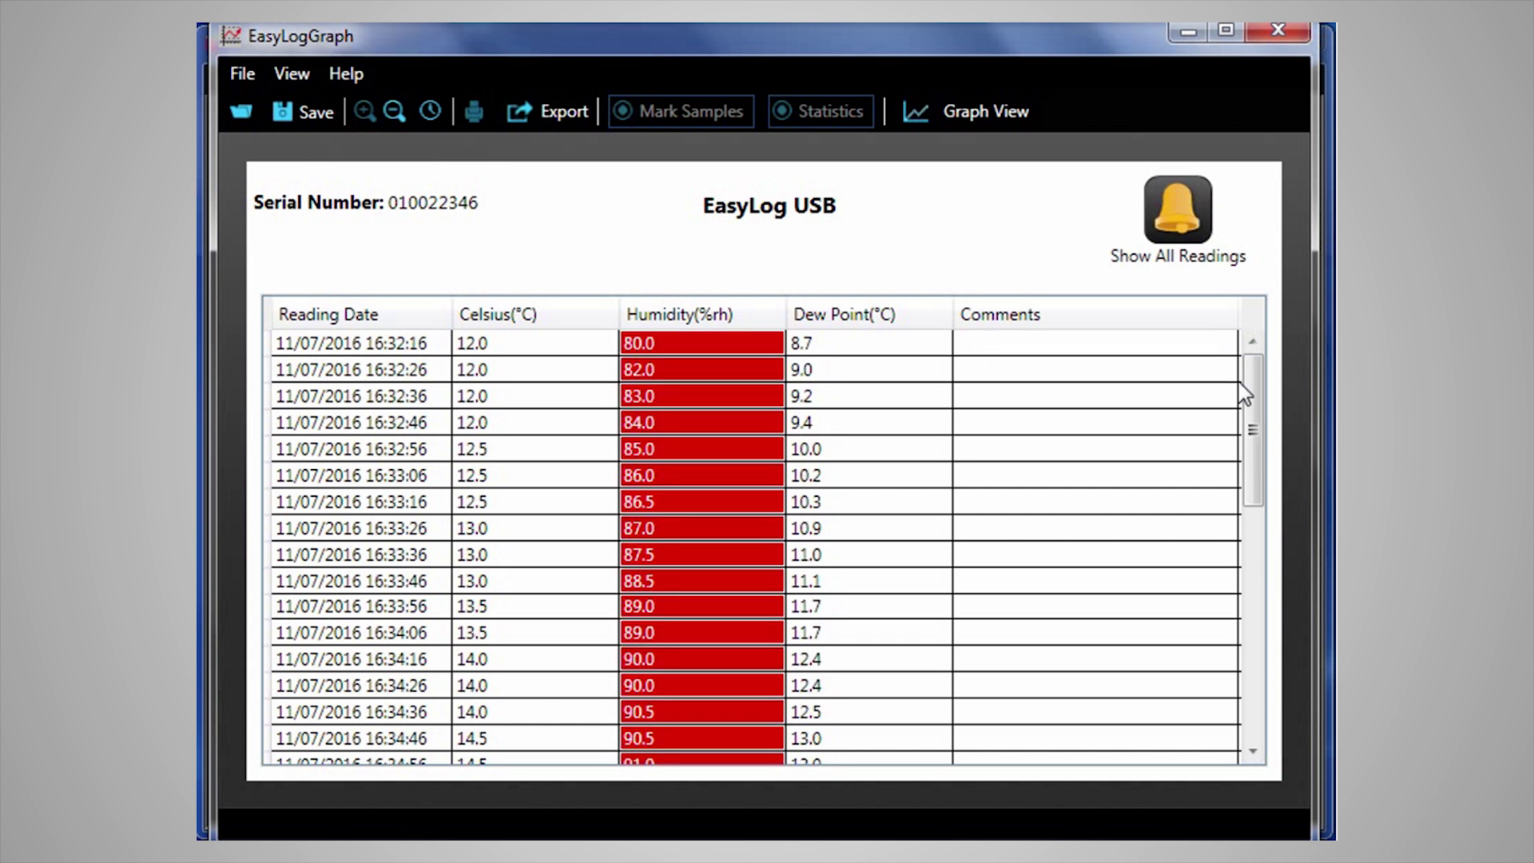